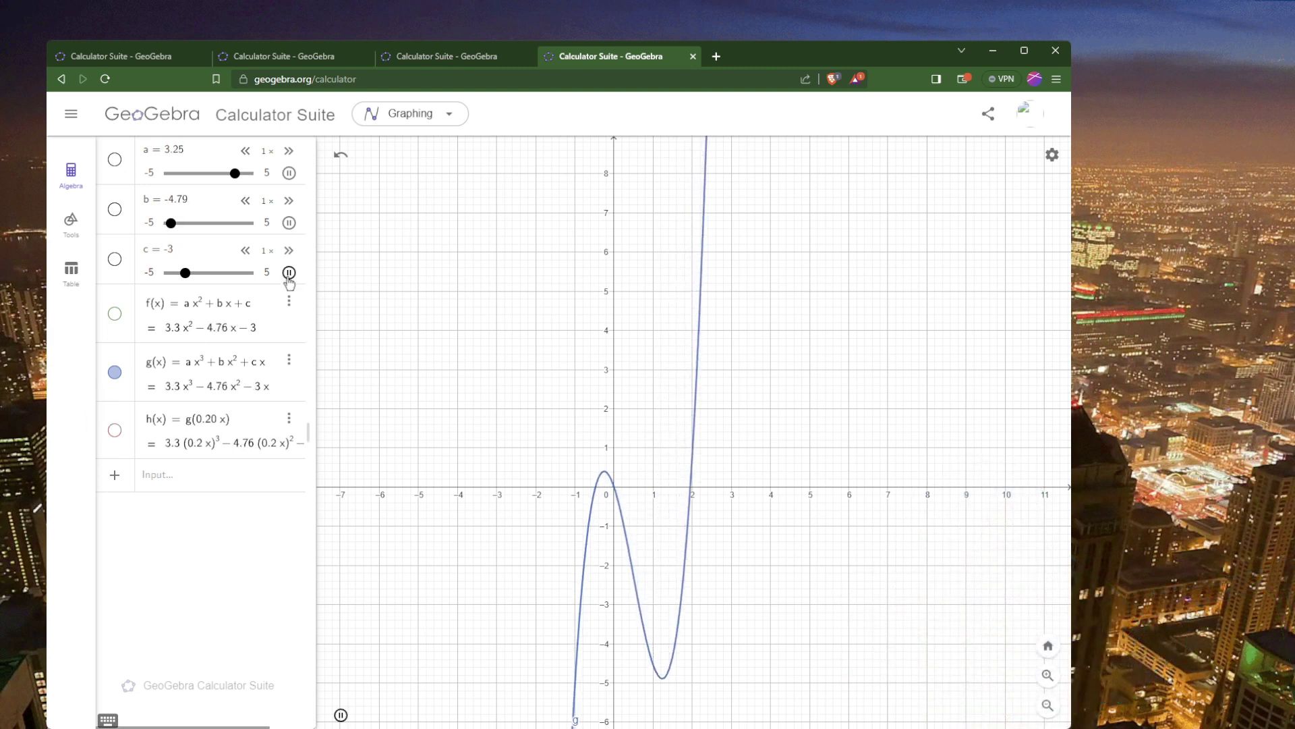
- Pause the slider animation, keep a at 1.65, and open slider a's Settings
{"action": "left_click", "coordinate": [288, 173]}
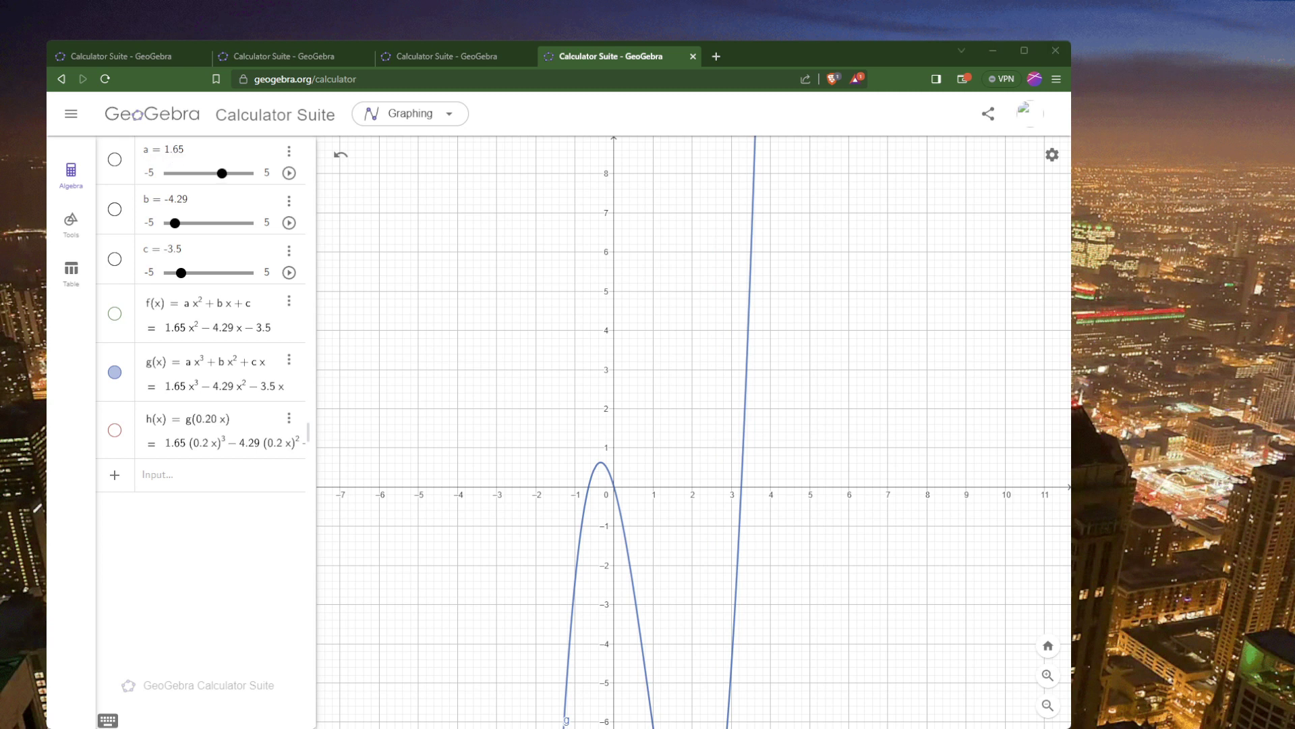
{"action": "mouse_move", "coordinate": [221, 173]}
{"action": "left_mouse_down"}
{"action": "mouse_move", "coordinate": [195, 173]}
{"action": "mouse_move", "coordinate": [235, 173]}
{"action": "mouse_move", "coordinate": [222, 173]}
{"action": "left_mouse_up"}
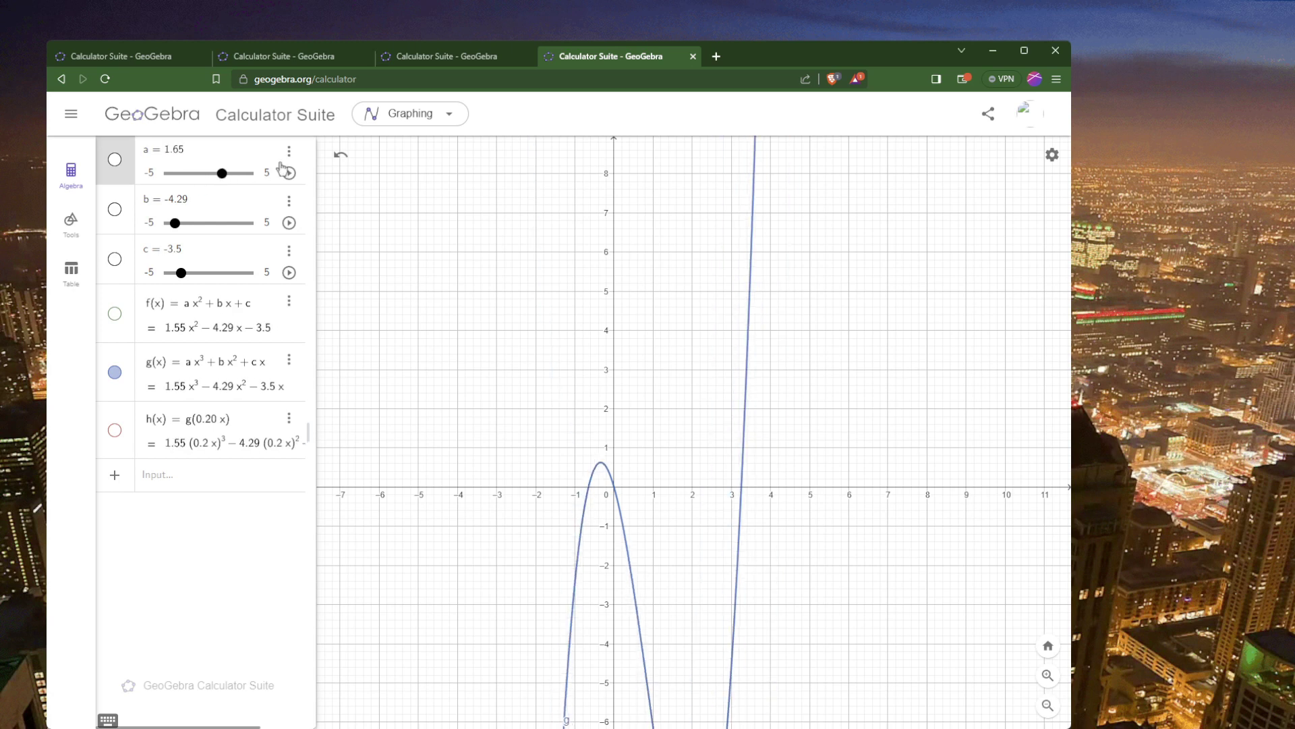
{"action": "left_click", "coordinate": [291, 153]}
{"action": "left_click", "coordinate": [297, 197]}
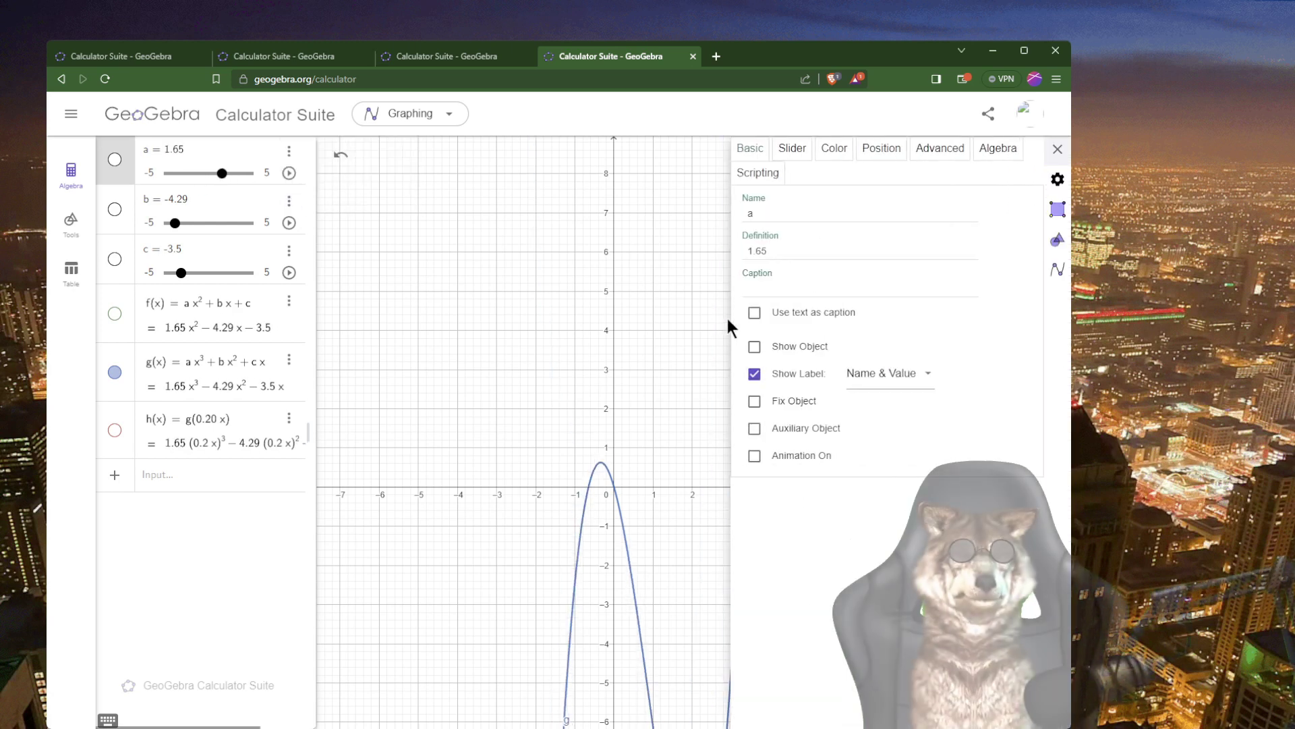
- Review slider a's range (-5 to 5) and 0.05 increment, then close the Settings panel
{"action": "left_click", "coordinate": [793, 153]}
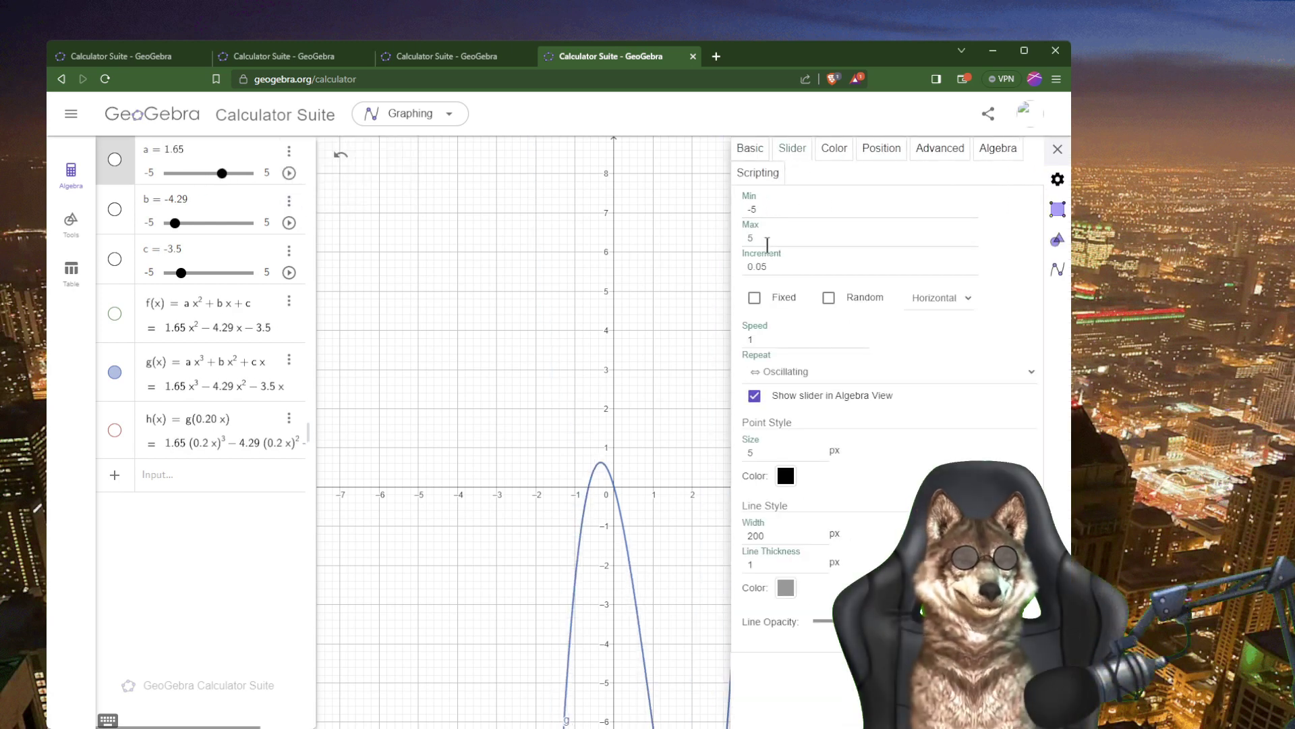
{"action": "left_click", "coordinate": [787, 263]}
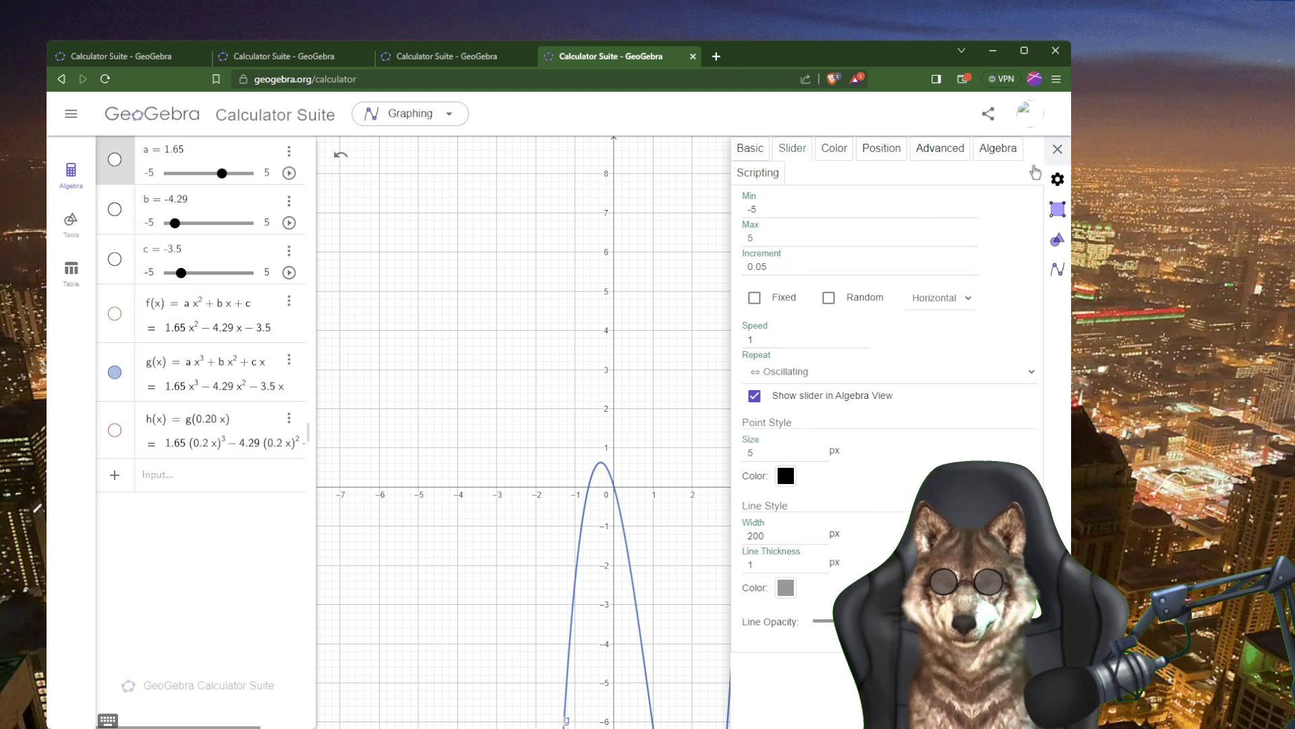
{"action": "left_click", "coordinate": [1057, 149]}
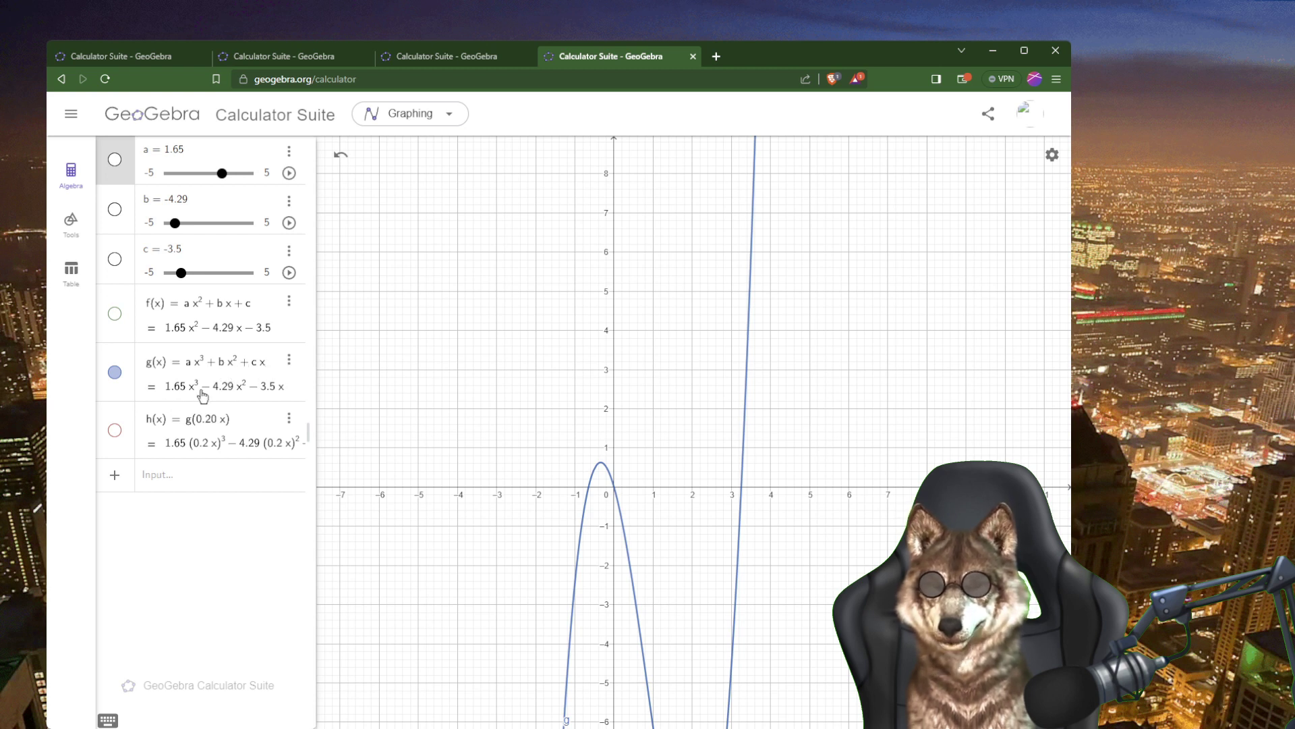
- Set slider b to 0.5, zoom in, and hide the cubic g so only parabola f shows
{"action": "left_click_drag", "start_coordinate": [174, 223], "coordinate": [213, 224]}
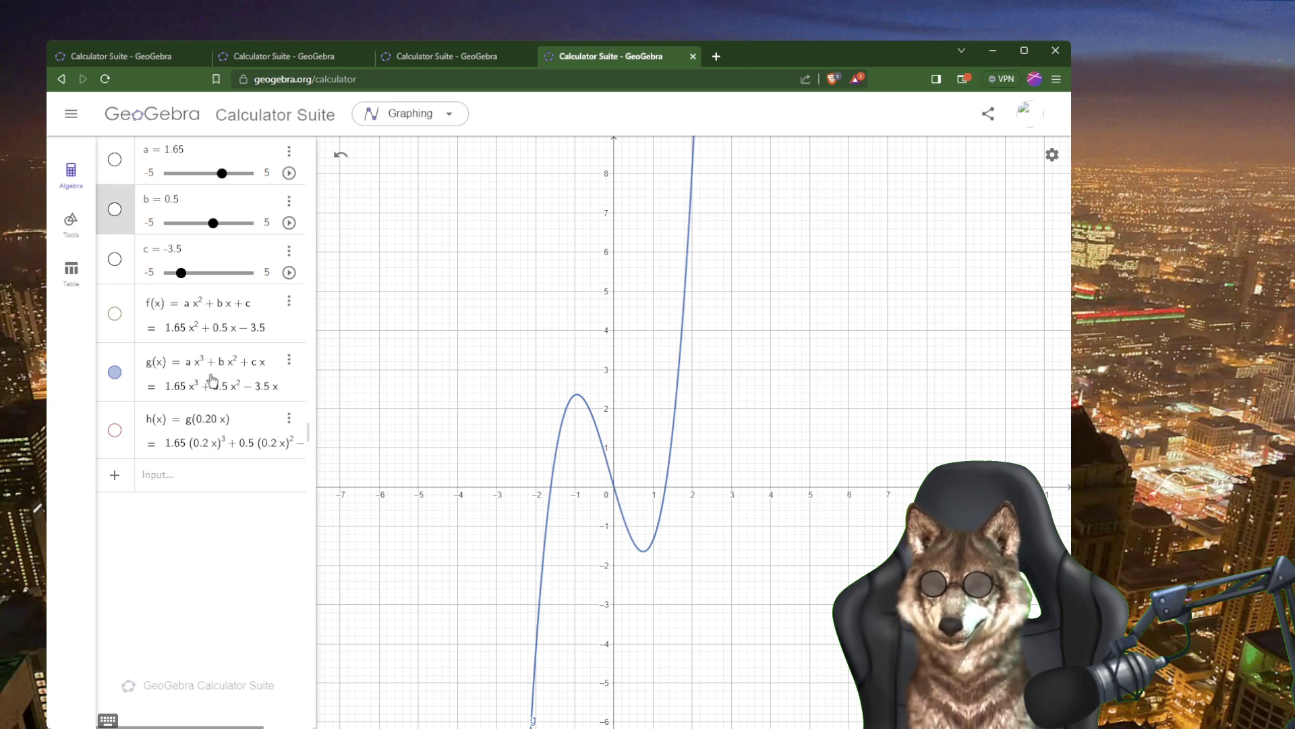
{"action": "scroll", "coordinate": [640, 509], "scroll_direction": "up", "scroll_amount": 3}
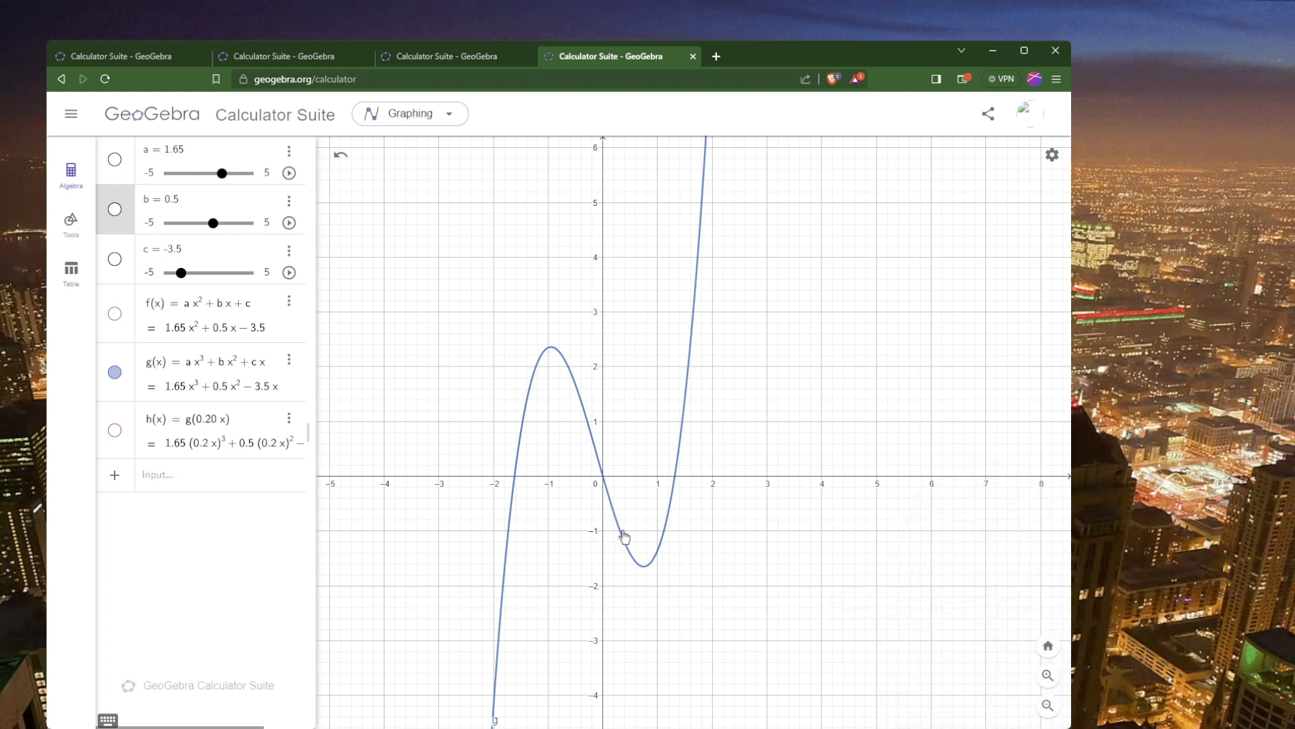
{"action": "left_click", "coordinate": [115, 374]}
{"action": "left_click", "coordinate": [114, 315]}
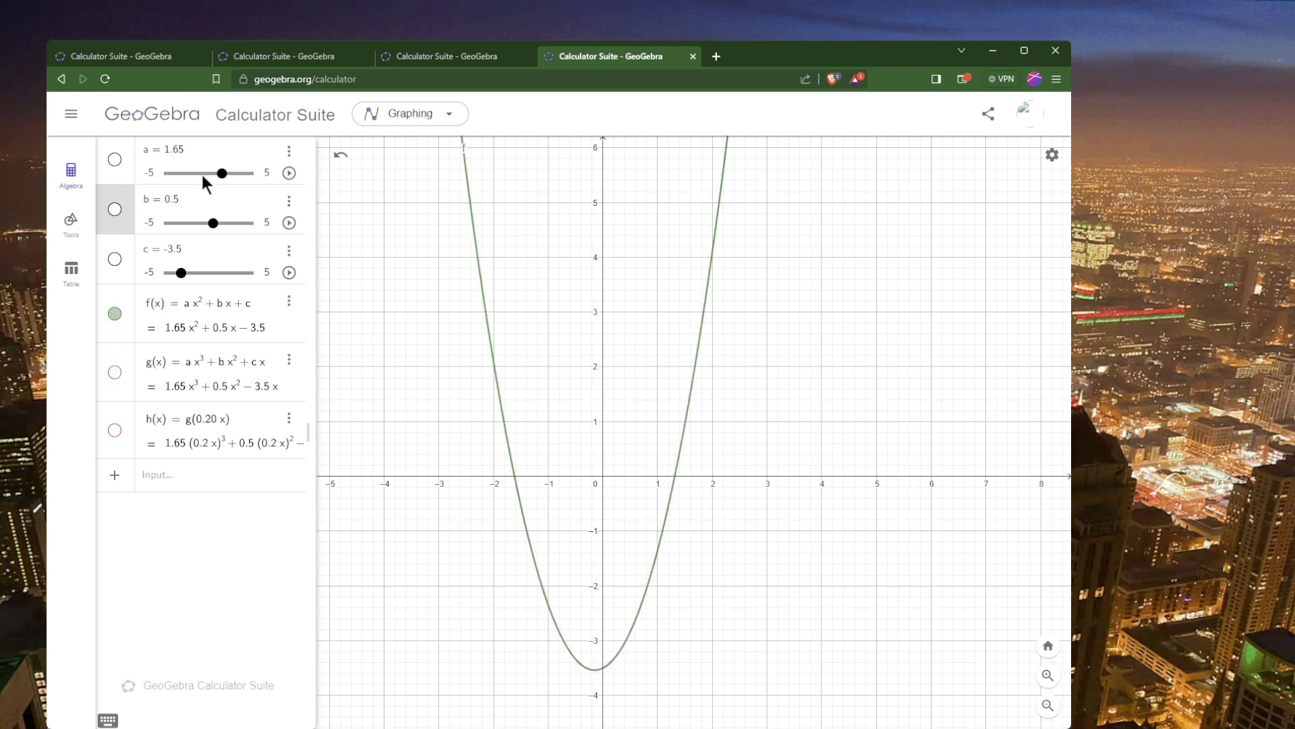
- Drag sliders to a = -0.45, c = 4 and b = 0, making f peak at (0, 4)
{"action": "left_click_drag", "start_coordinate": [222, 173], "coordinate": [207, 196]}
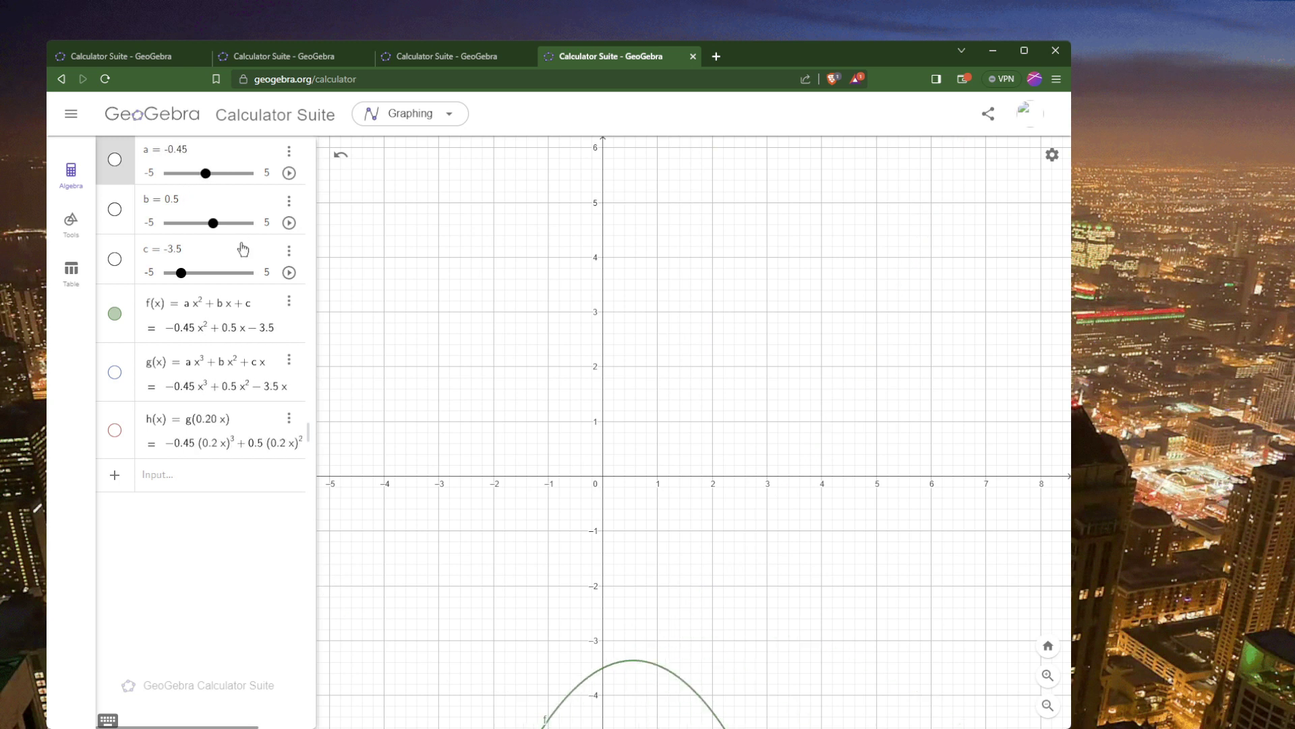
{"action": "left_click_drag", "start_coordinate": [185, 278], "coordinate": [240, 275]}
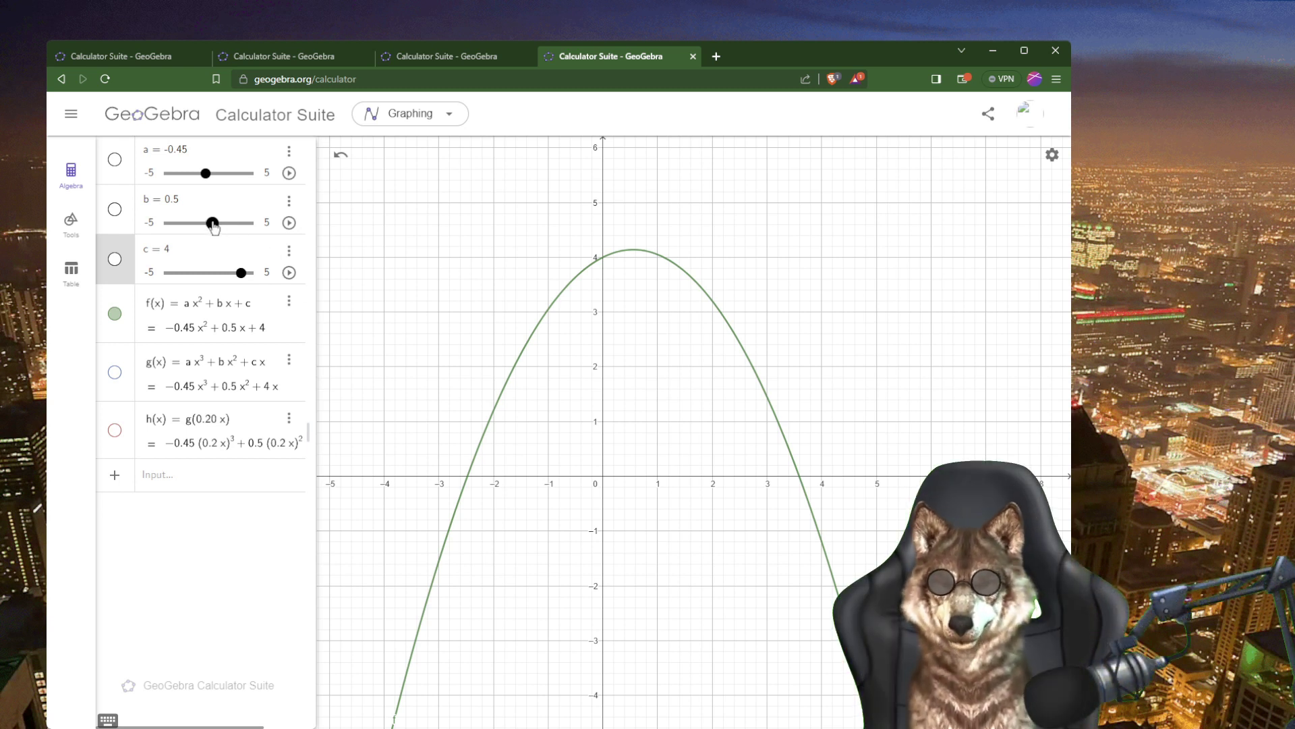
{"action": "left_click_drag", "start_coordinate": [213, 228], "coordinate": [209, 229]}
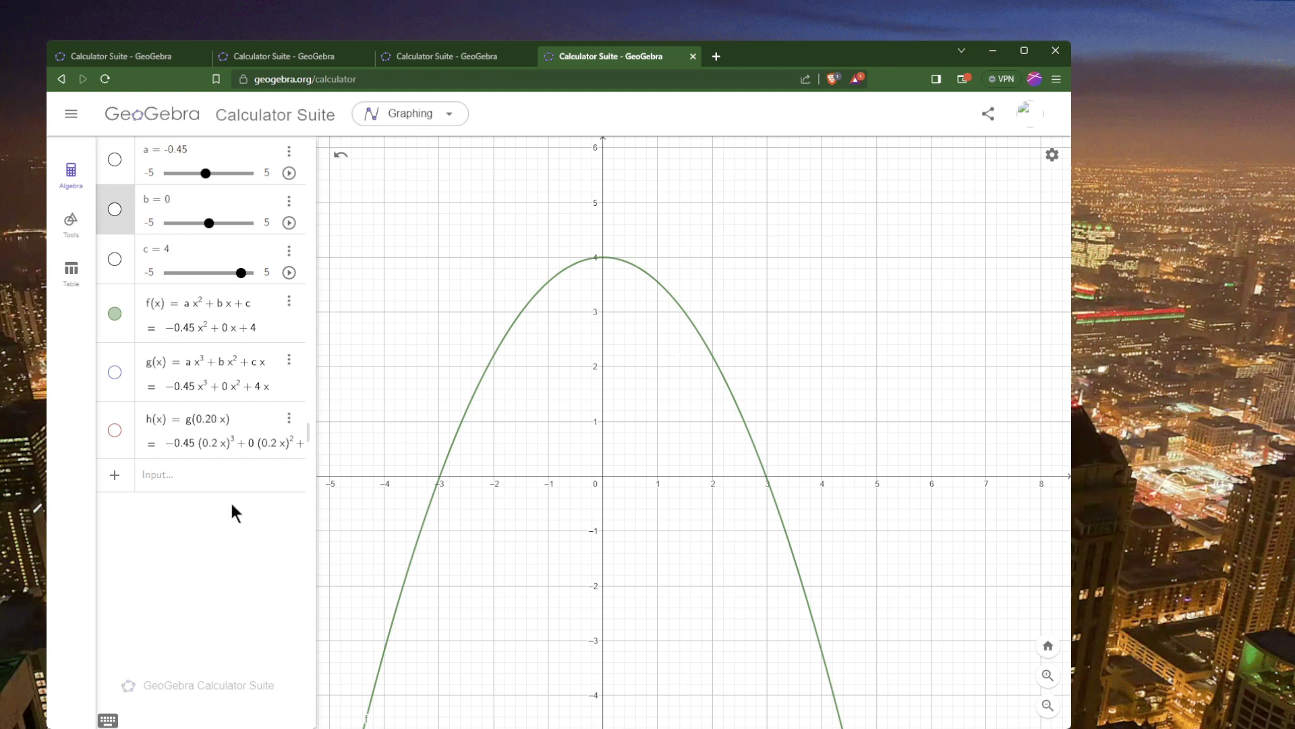
- Enter f(.20x) in the Input row to create the stretched parabola p(x)
{"action": "left_click", "coordinate": [174, 483]}
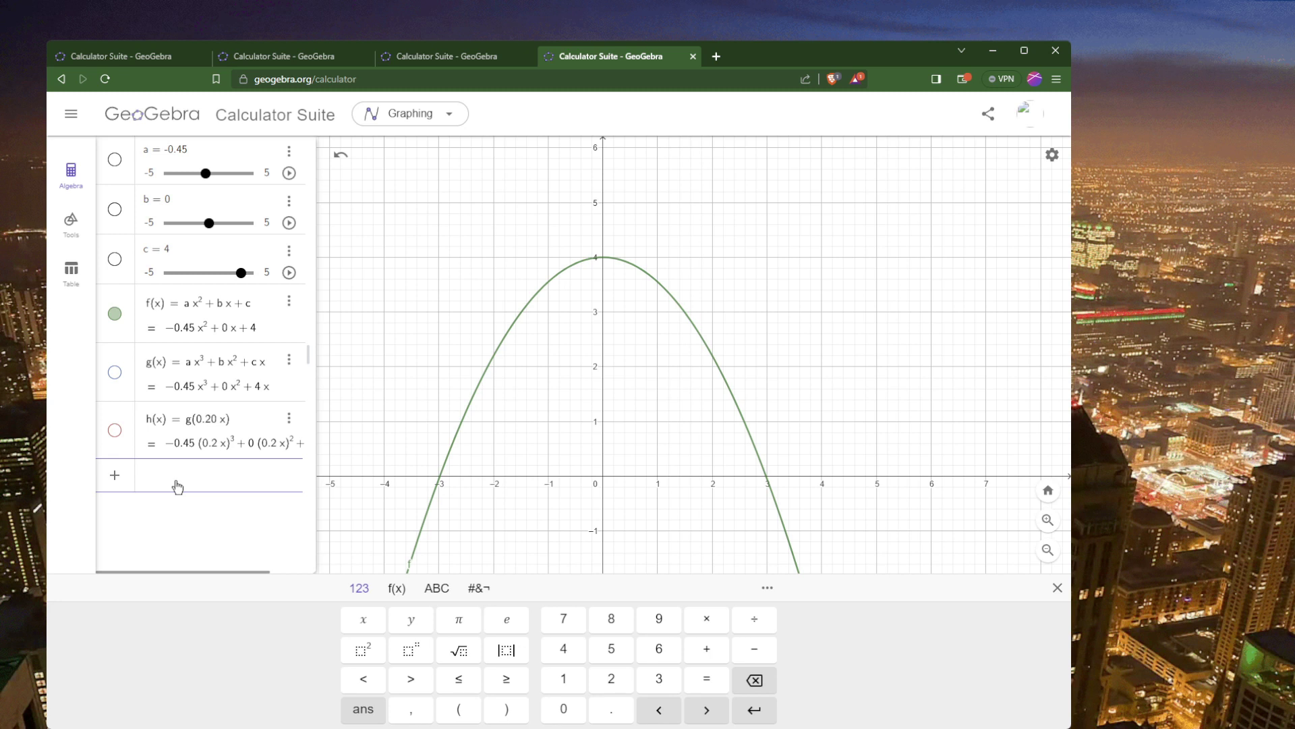
{"action": "type", "text": "f("}
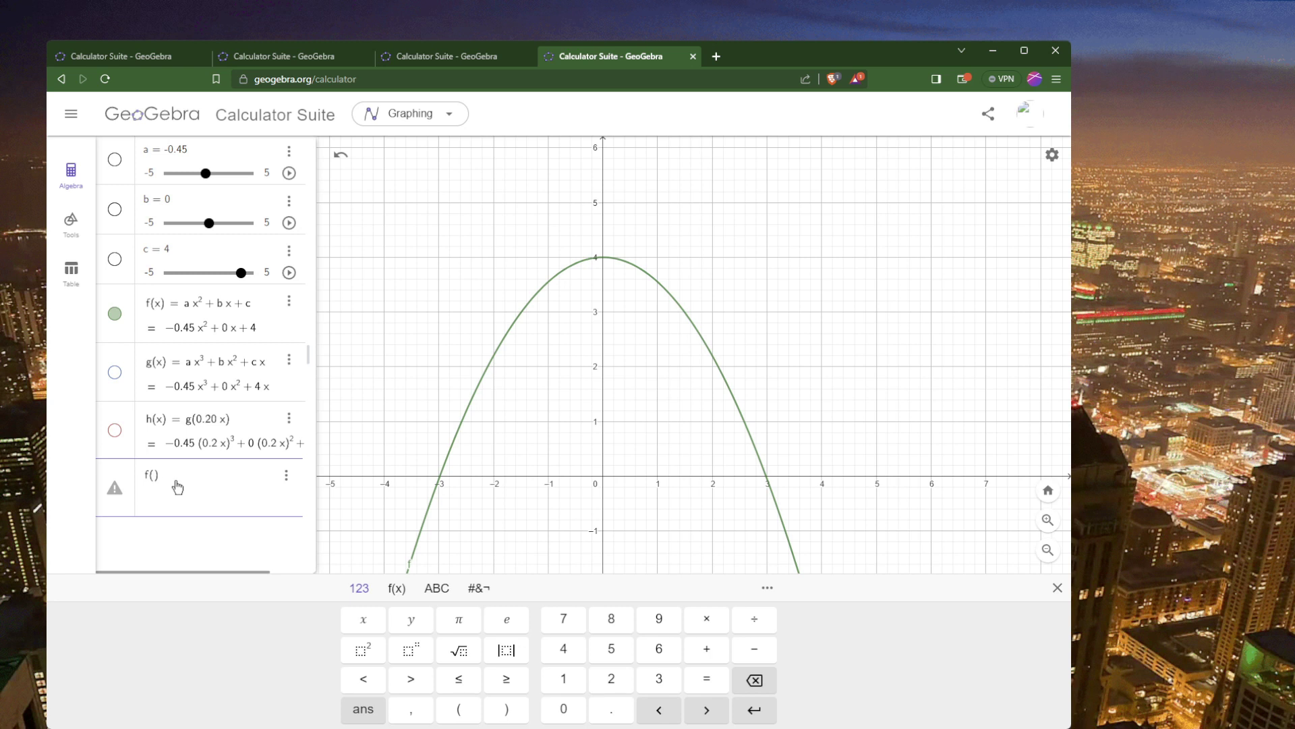
{"action": "type", "text": ".20x"}
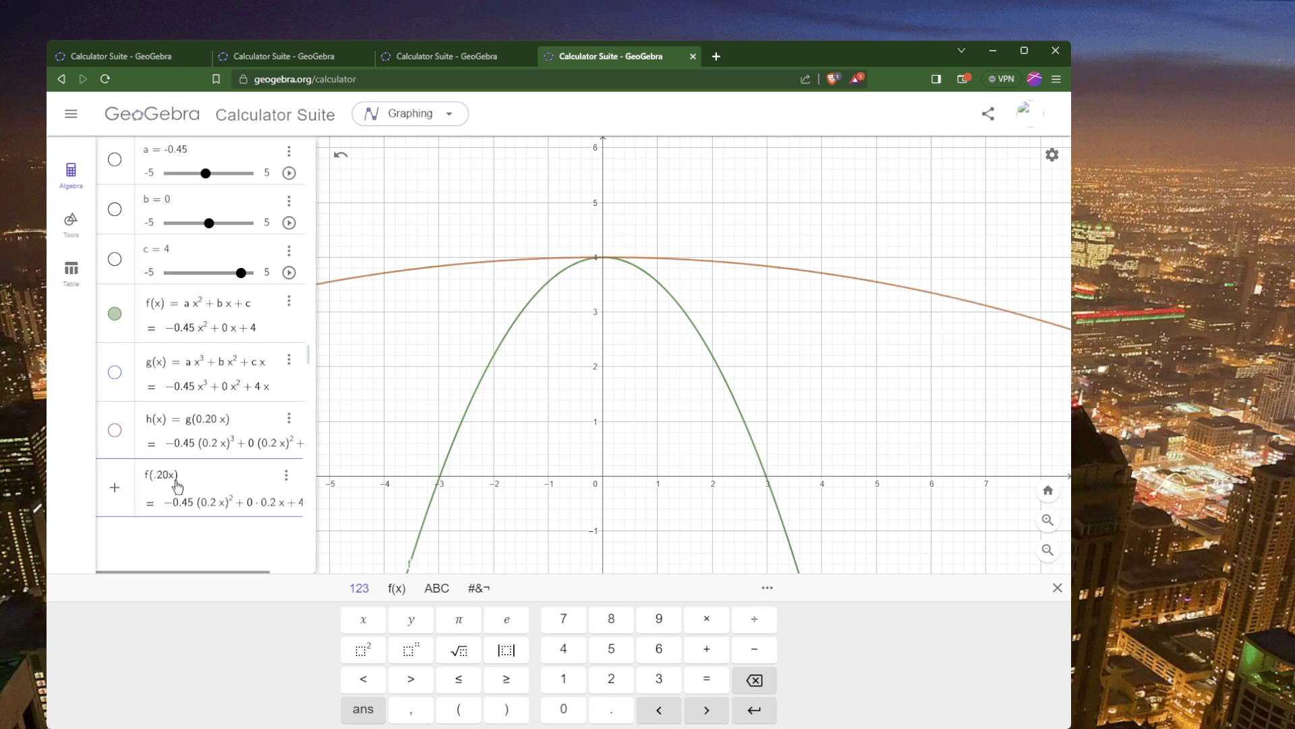
{"action": "key", "text": "Return"}
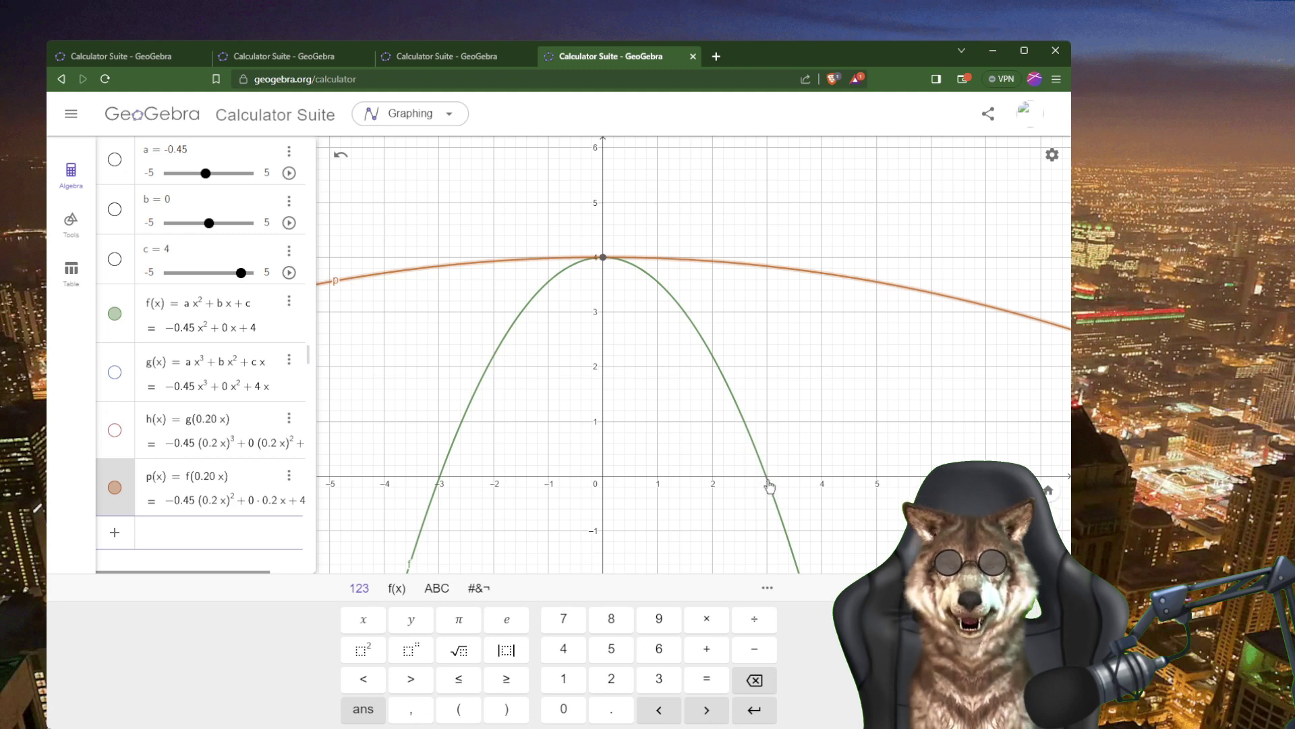
- Edit p(x) from f(0.20x) to f(0.10x) and zoom out to see the wider curve
{"action": "scroll", "coordinate": [770, 478], "scroll_direction": "down", "scroll_amount": 5}
{"action": "scroll", "coordinate": [764, 479], "scroll_direction": "down", "scroll_amount": 4}
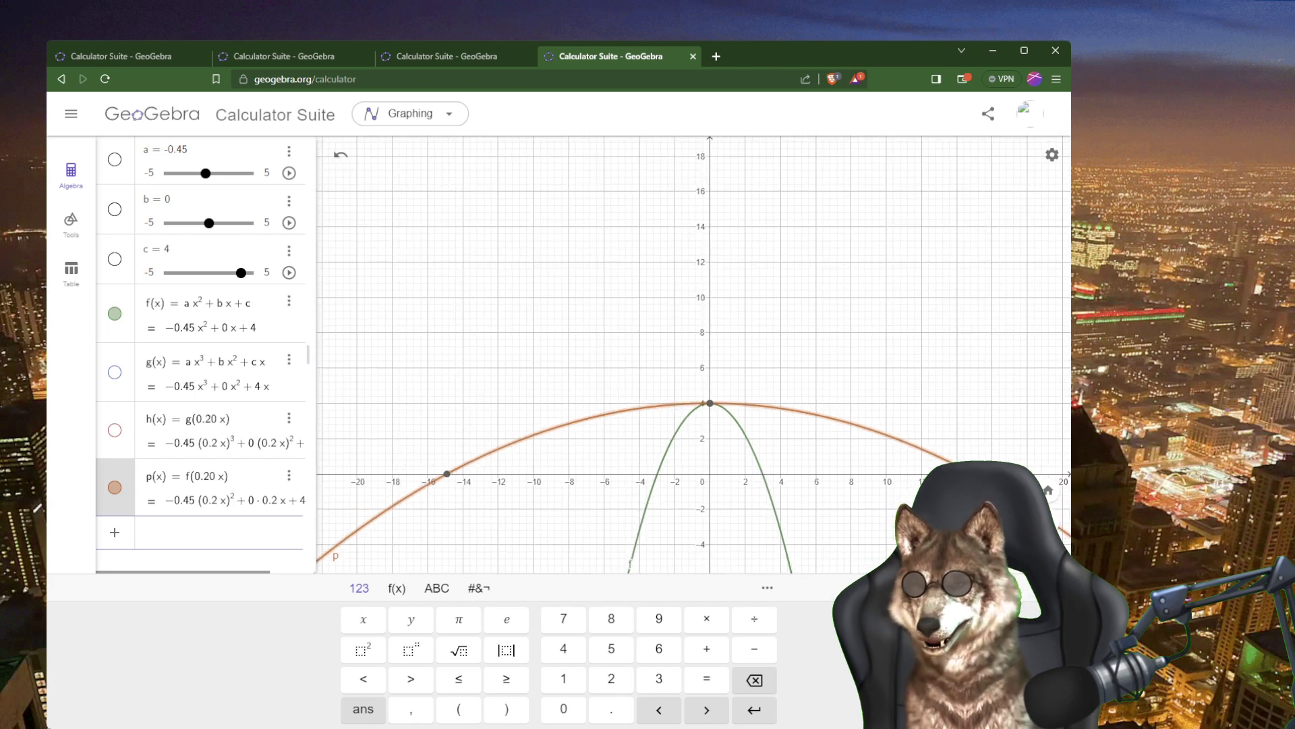
{"action": "left_click", "coordinate": [214, 478]}
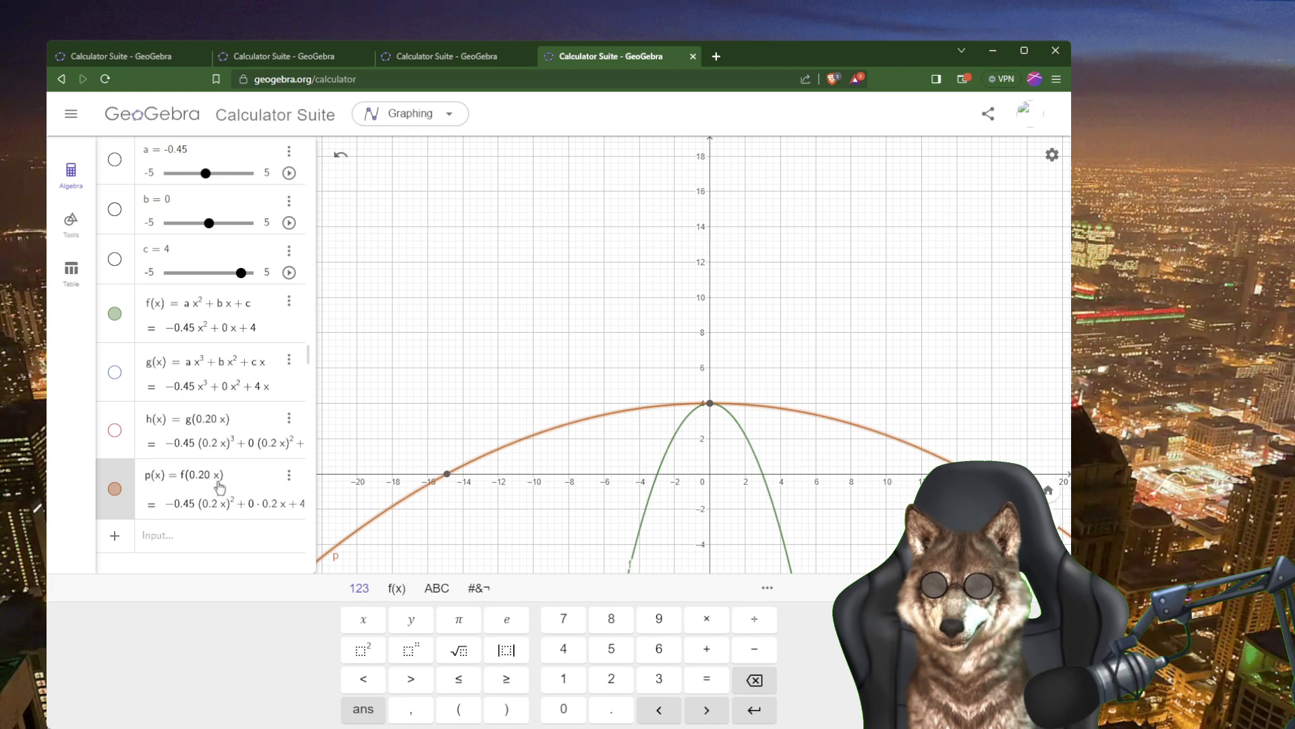
{"action": "key", "text": "Left"}
{"action": "key", "text": "BackSpace"}
{"action": "type", "text": "1"}
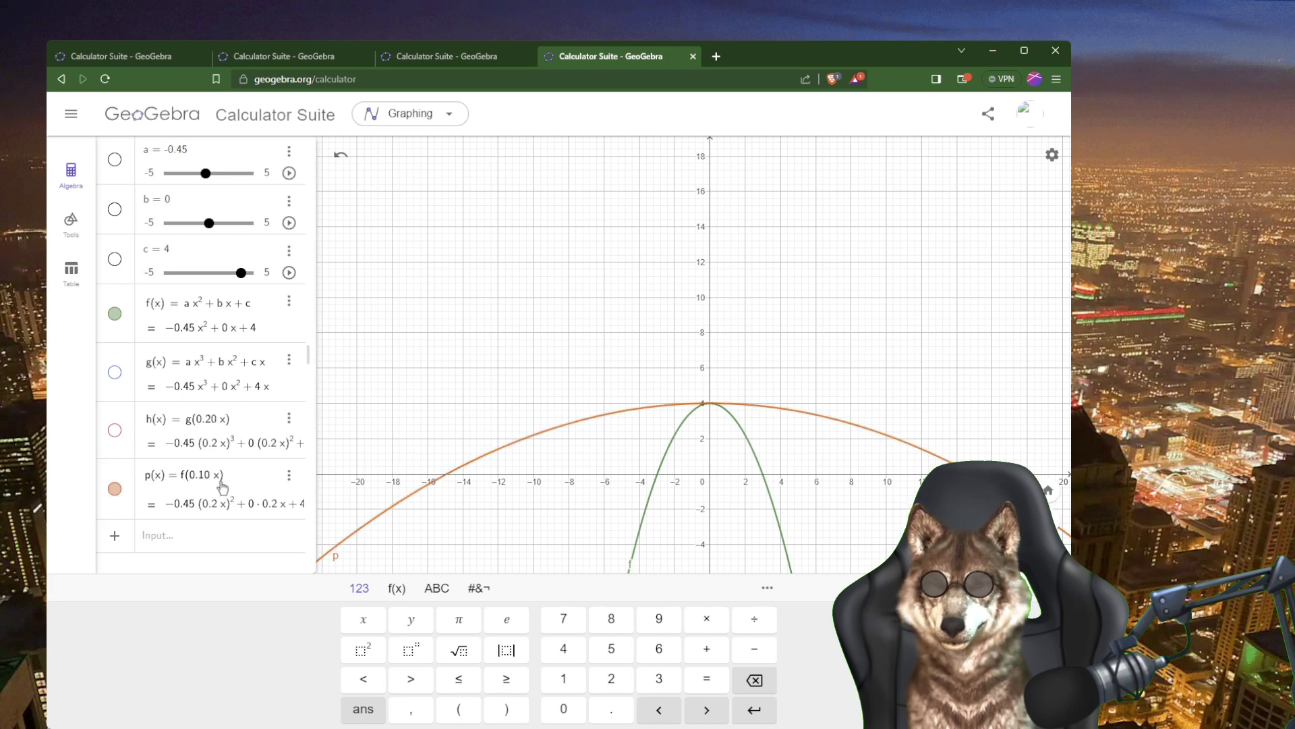
{"action": "key", "text": "Return"}
{"action": "scroll", "coordinate": [398, 445], "scroll_direction": "down", "scroll_amount": 3}
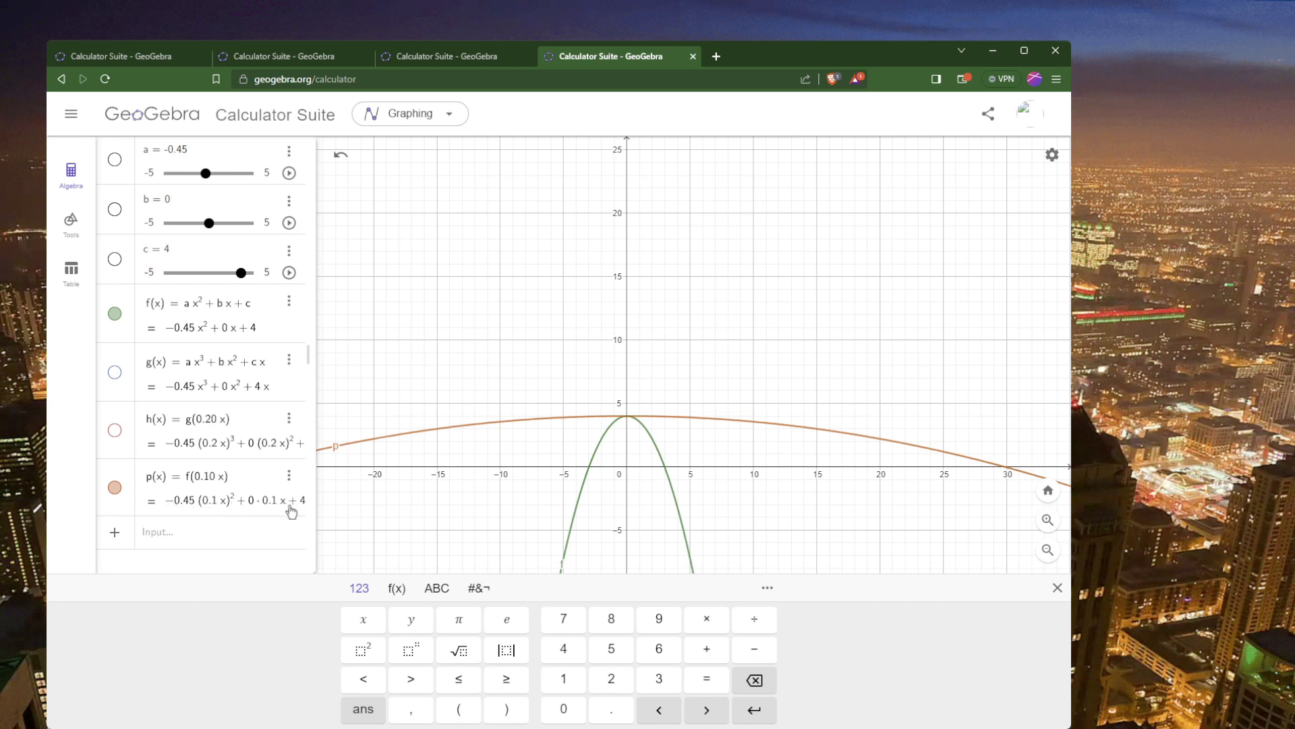
- Widen the Algebra view so the h and p formulas are readable, and select curve p
{"action": "left_click_drag", "start_coordinate": [309, 498], "coordinate": [352, 503]}
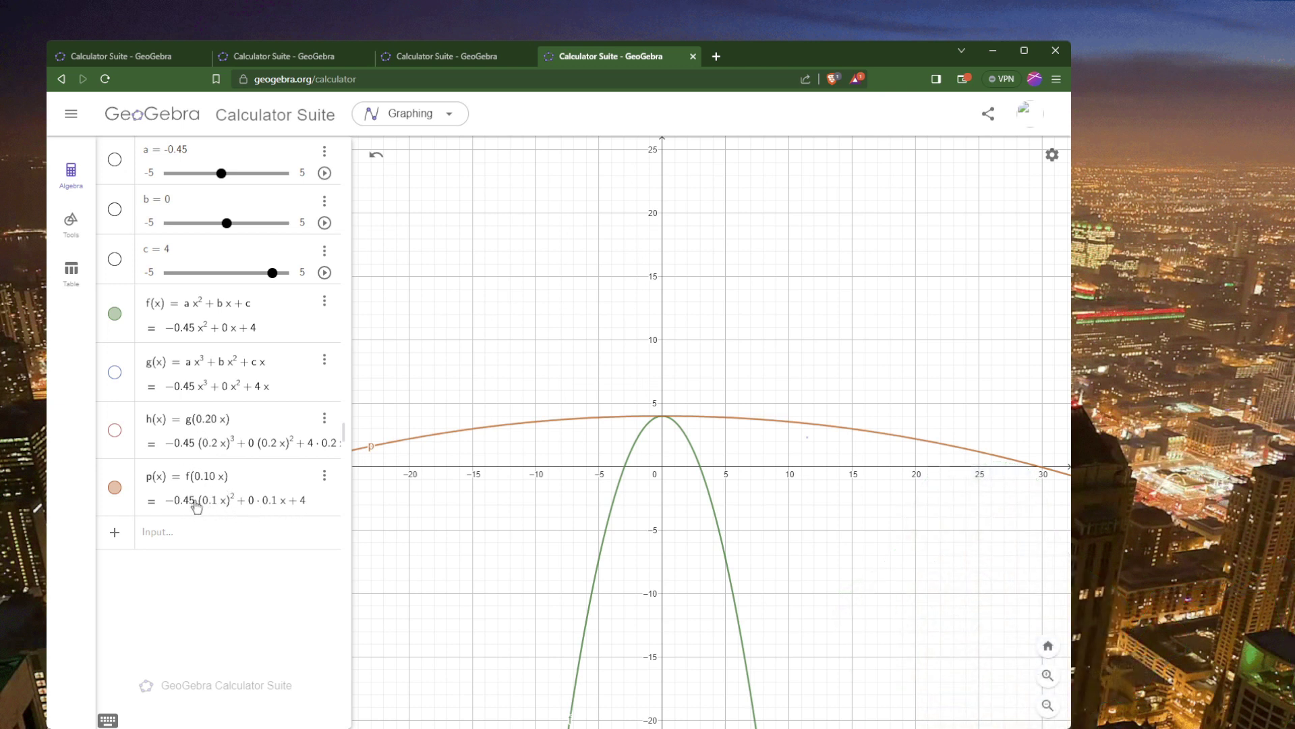
{"action": "left_click", "coordinate": [314, 506]}
- Select p(x) to show its vertex (0, 4) and intercepts at ±30, zooming out to see them
{"action": "left_click", "coordinate": [183, 507]}
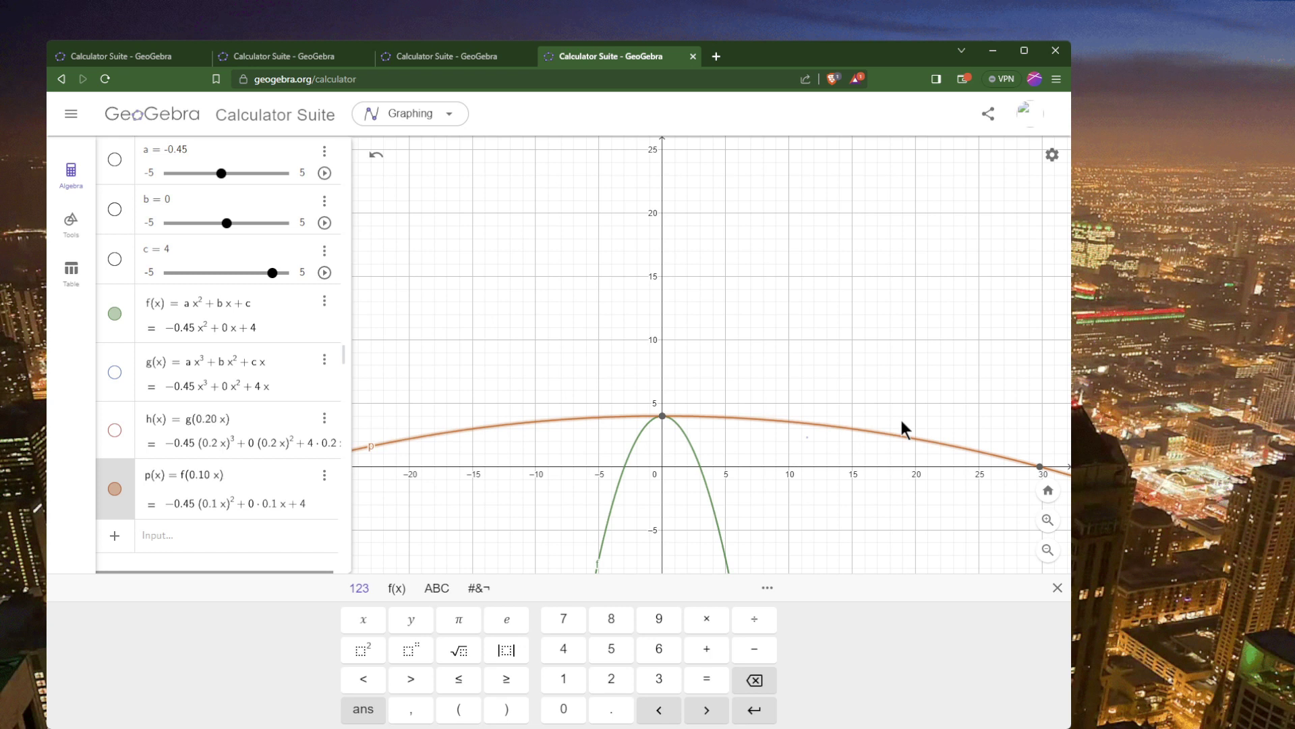
{"action": "scroll", "coordinate": [924, 425], "scroll_direction": "down", "scroll_amount": 2}
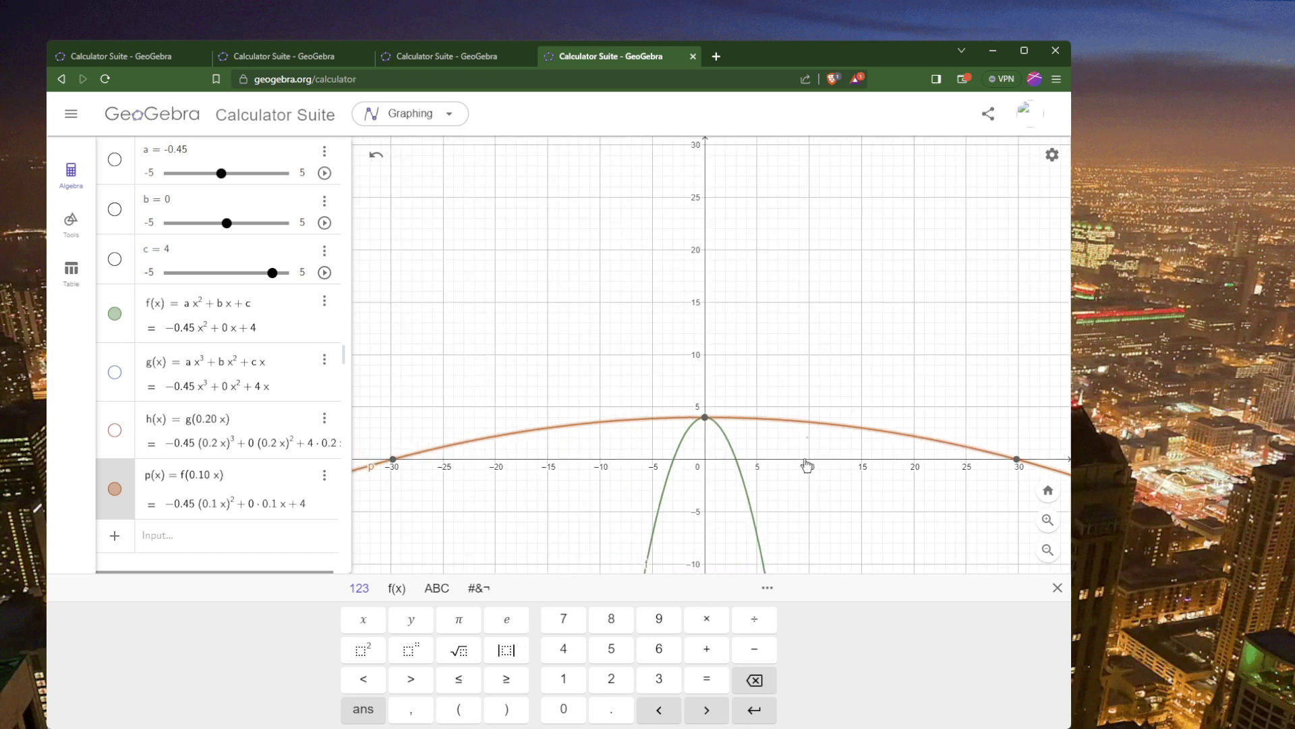